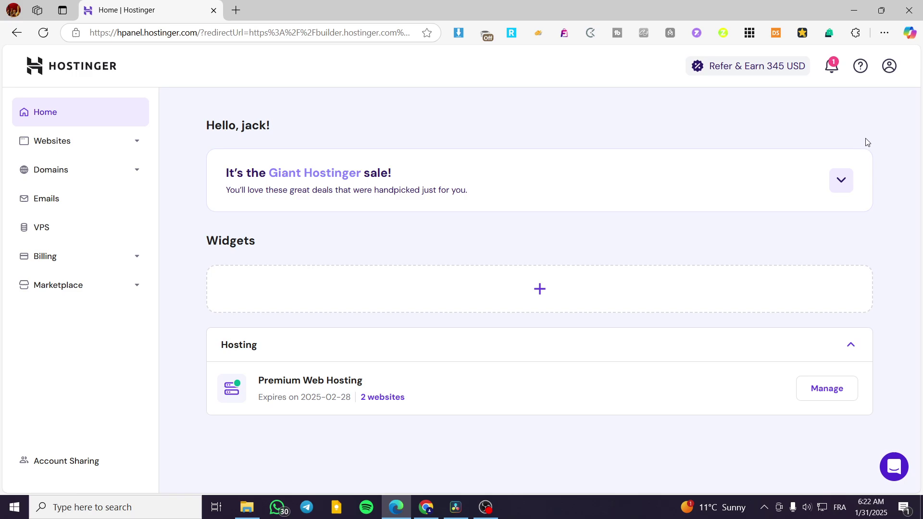
Step: Open the jacksclothing.xyz website for editing from the list of websites
click(32, 143)
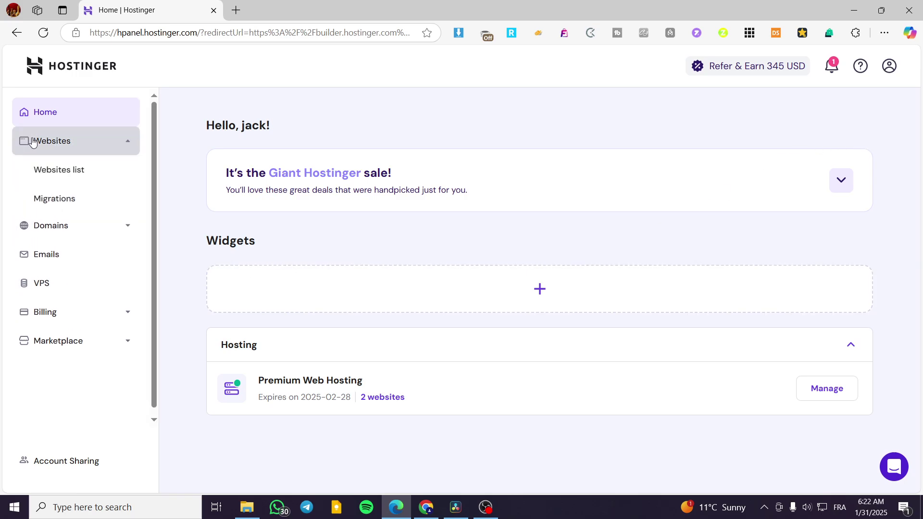
click(53, 174)
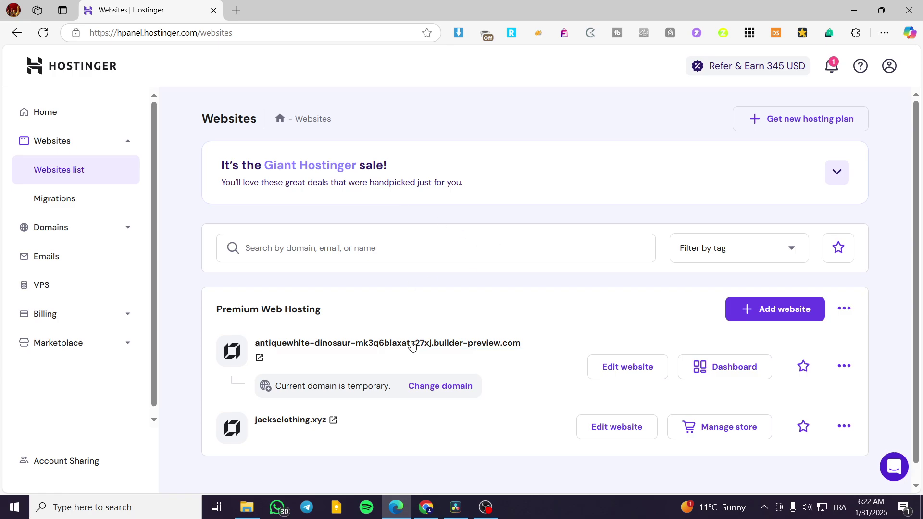
scroll(294, 354, down, 1)
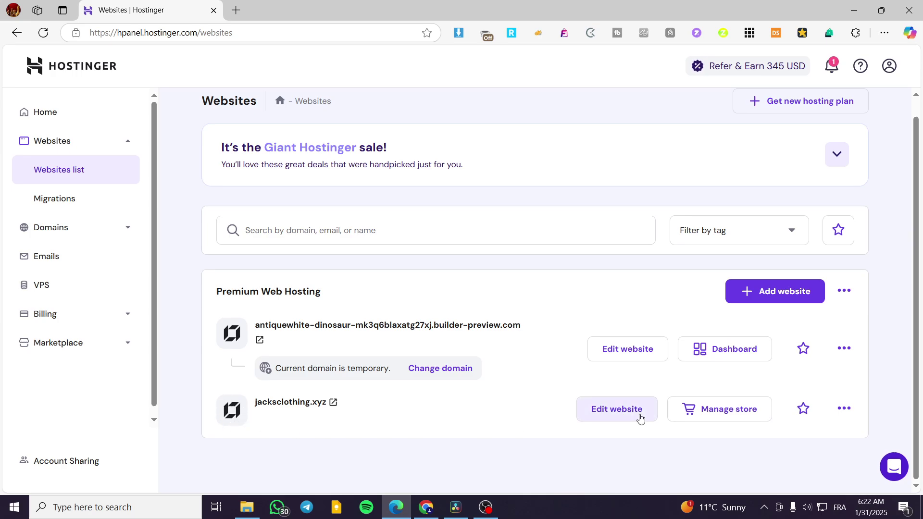
click(620, 416)
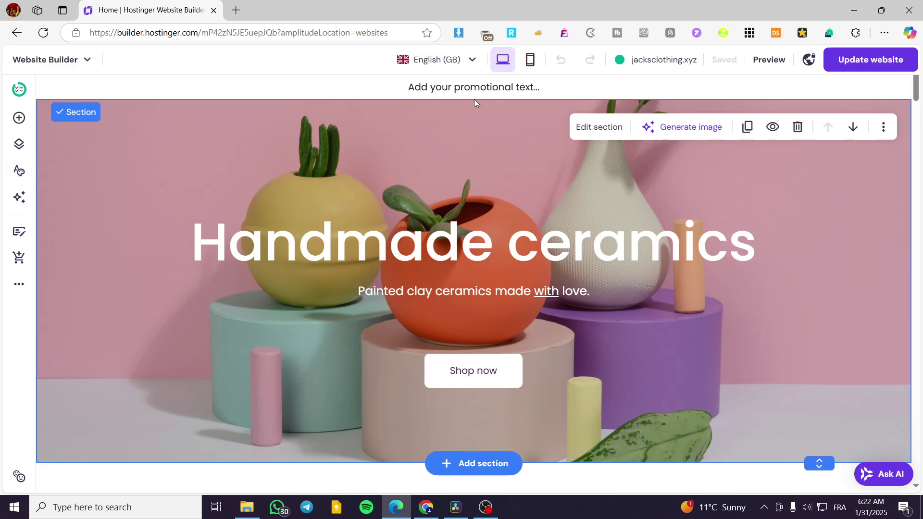
Step: Move the Home link from the pages hidden from navigation into the main navigation
click(12, 143)
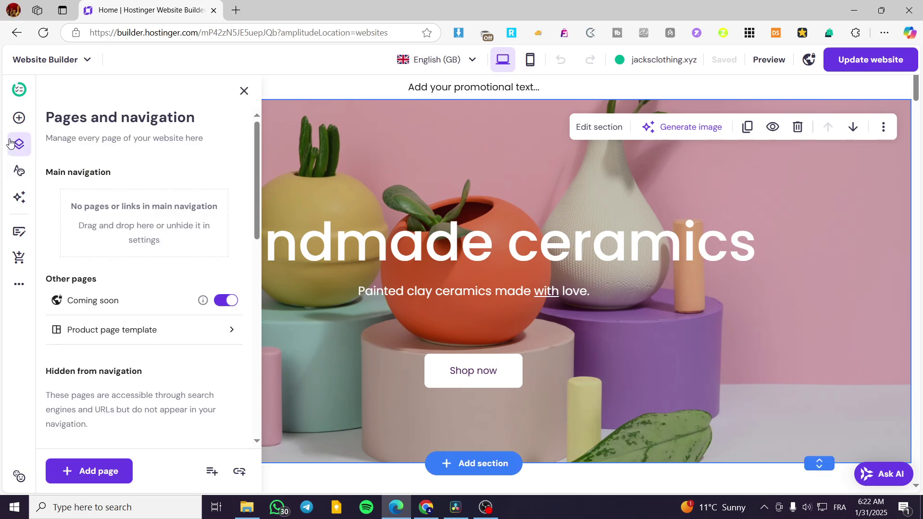
scroll(181, 195, down, 4)
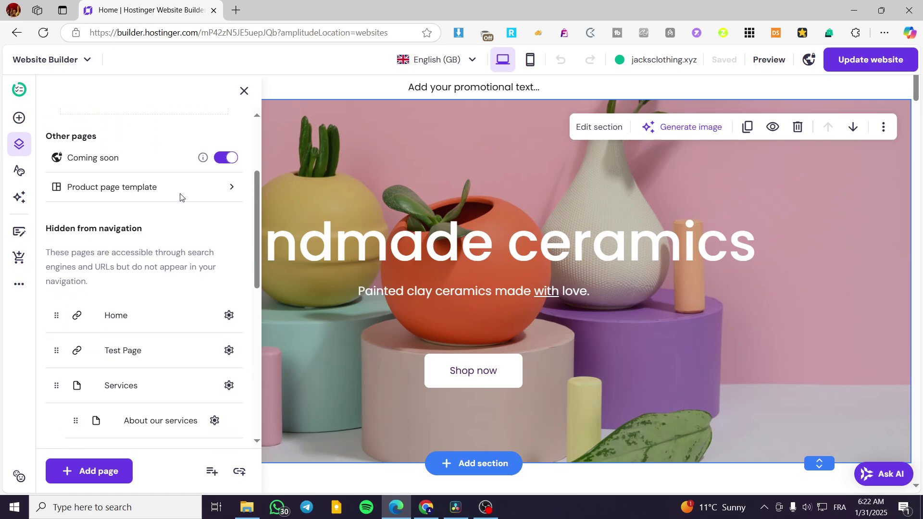
drag(180, 284, 163, 226)
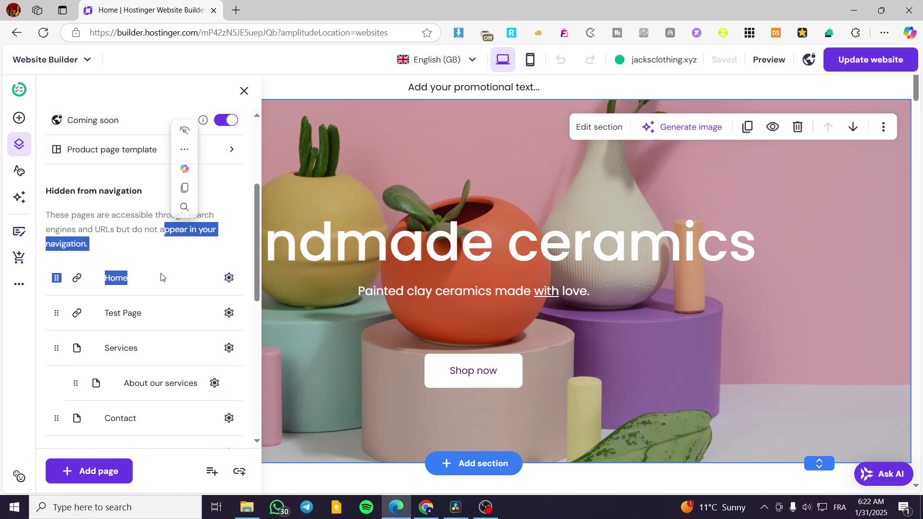
scroll(172, 265, down, 1)
click(160, 196)
scroll(87, 297, up, 3)
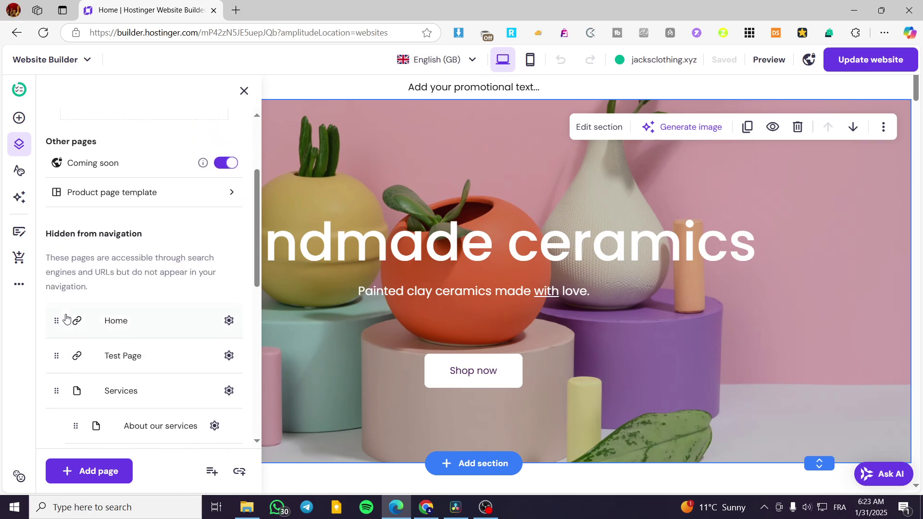
drag(72, 319, 79, 192)
Step: Move the Services page into the main navigation and place the Home link above it
scroll(93, 259, down, 3)
drag(63, 234, 94, 231)
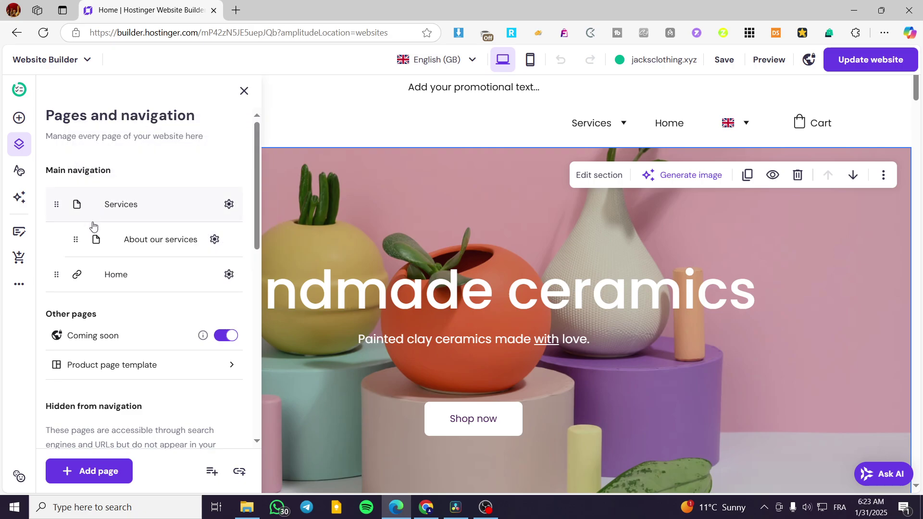
drag(57, 274, 49, 204)
Step: Open the SEO settings of the Services page
scroll(155, 281, down, 1)
scroll(195, 228, down, 3)
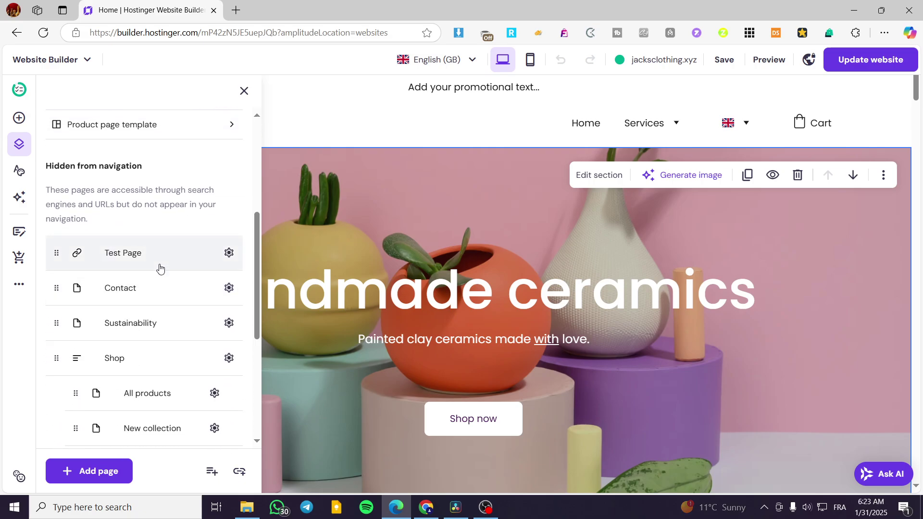
scroll(159, 268, down, 3)
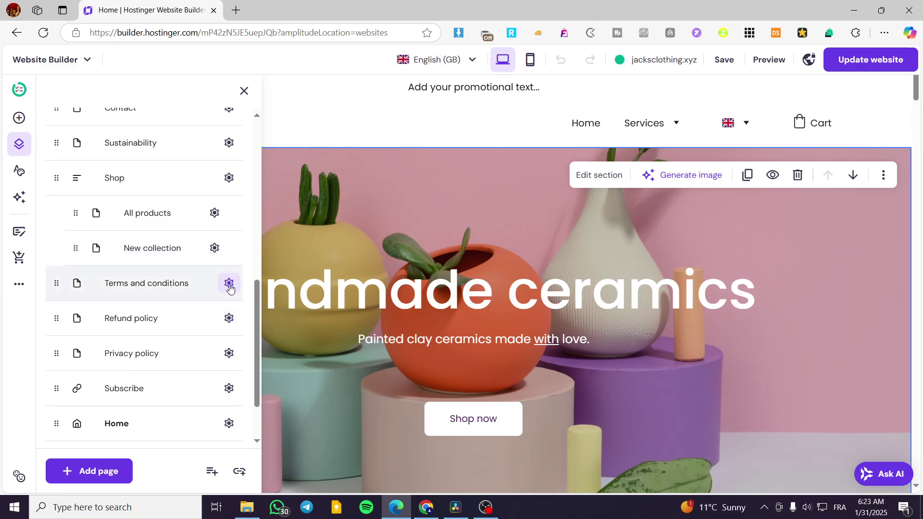
scroll(228, 289, up, 4)
scroll(161, 288, up, 2)
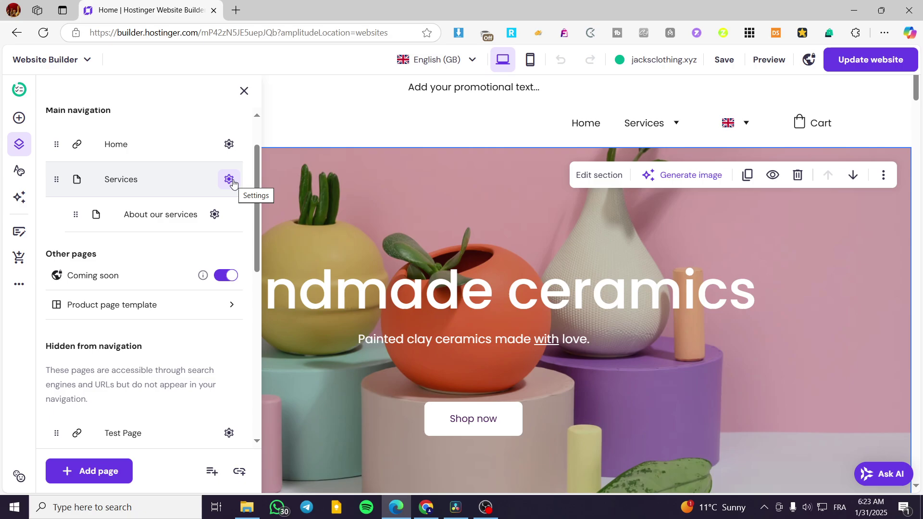
click(229, 180)
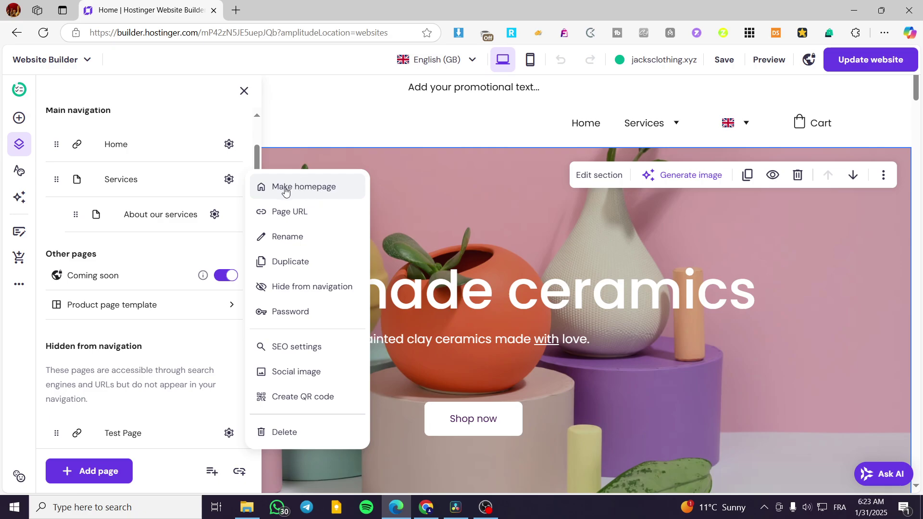
click(287, 350)
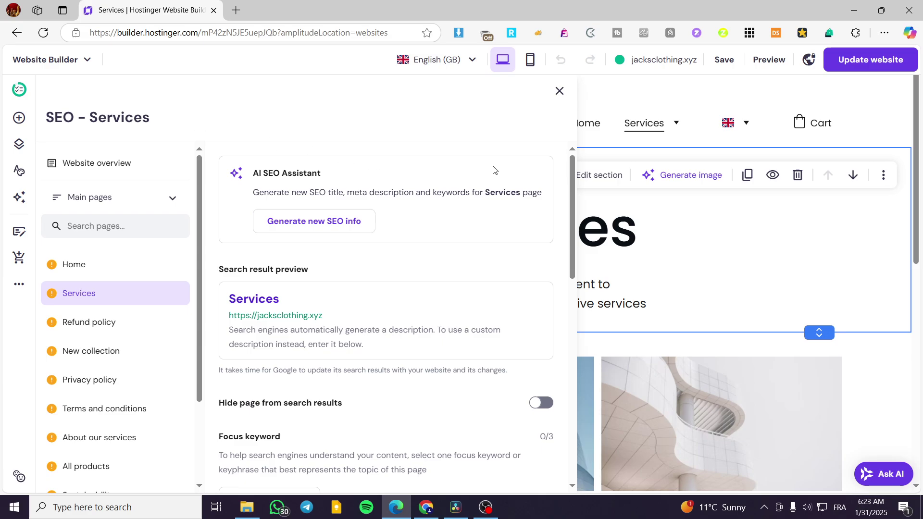
Step: Turn on hiding the Services page from search results and save the website changes
scroll(480, 173, down, 2)
scroll(234, 204, up, 2)
scroll(465, 229, down, 2)
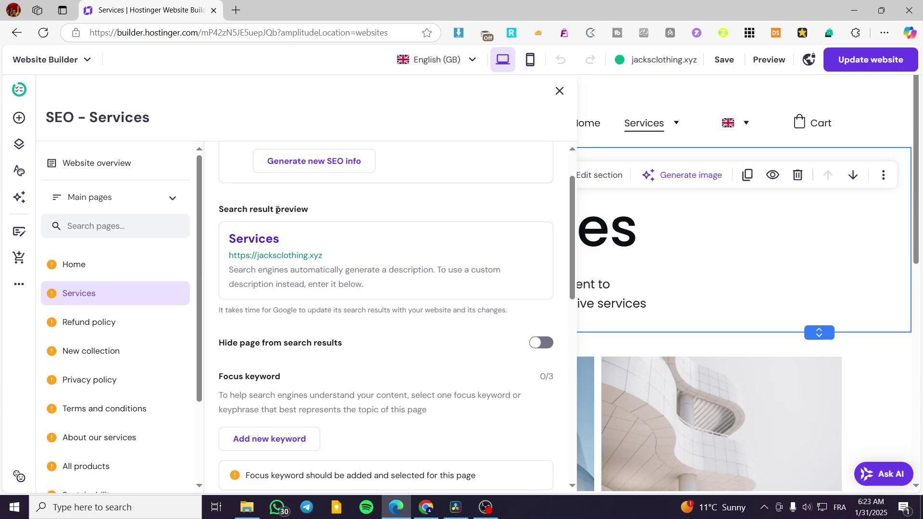
drag(306, 210, 219, 210)
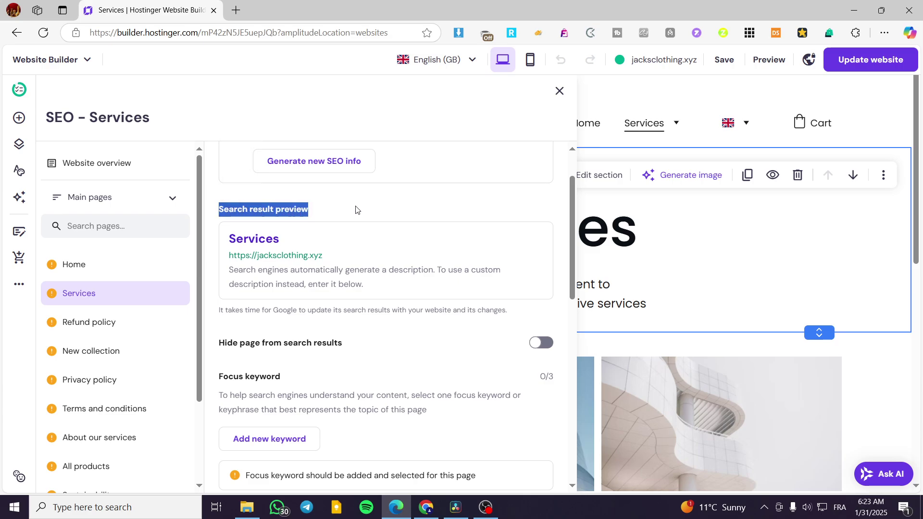
click(338, 211)
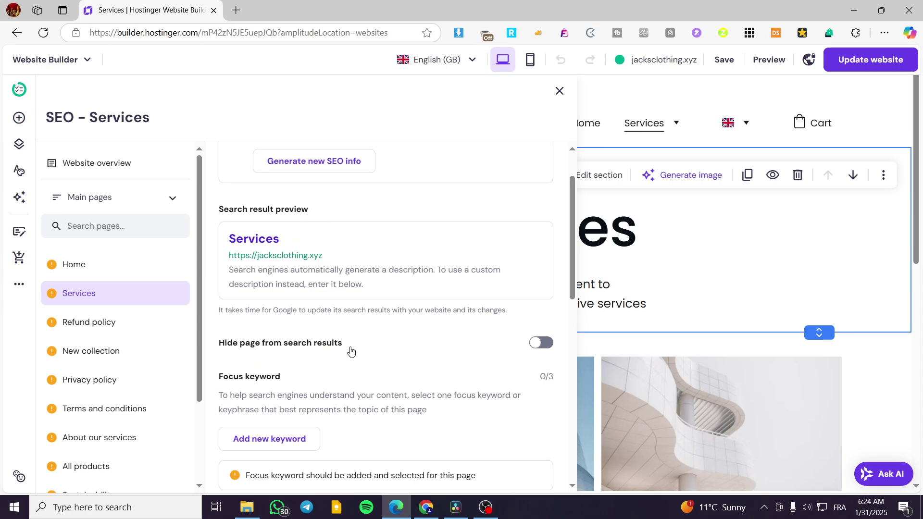
click(540, 342)
scroll(524, 341, down, 5)
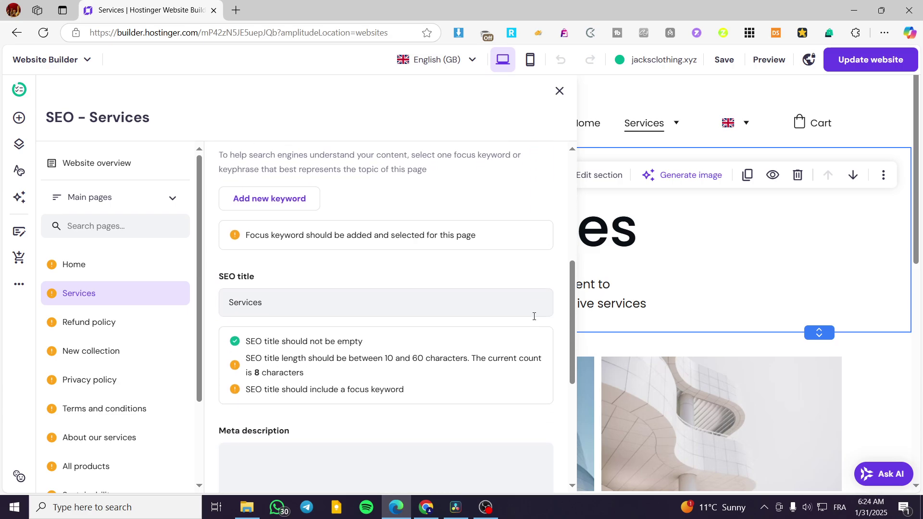
scroll(533, 316, down, 5)
scroll(532, 318, up, 3)
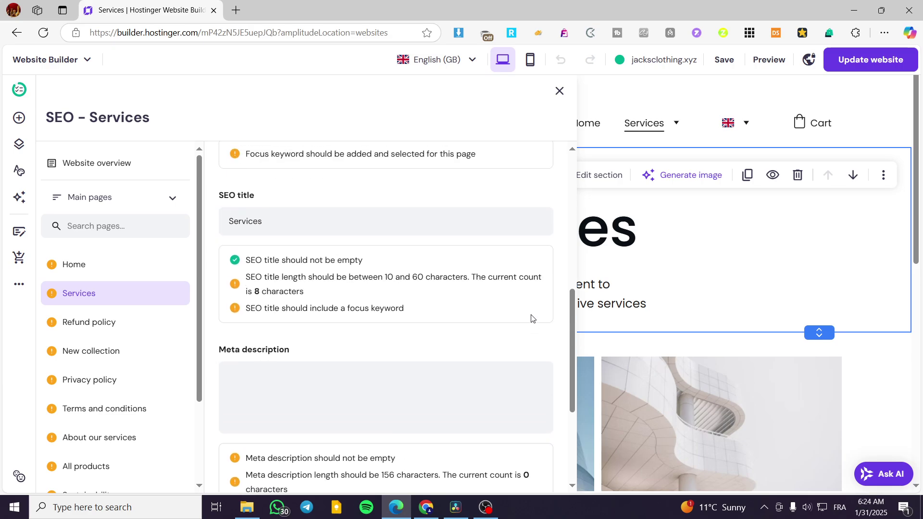
scroll(532, 318, up, 6)
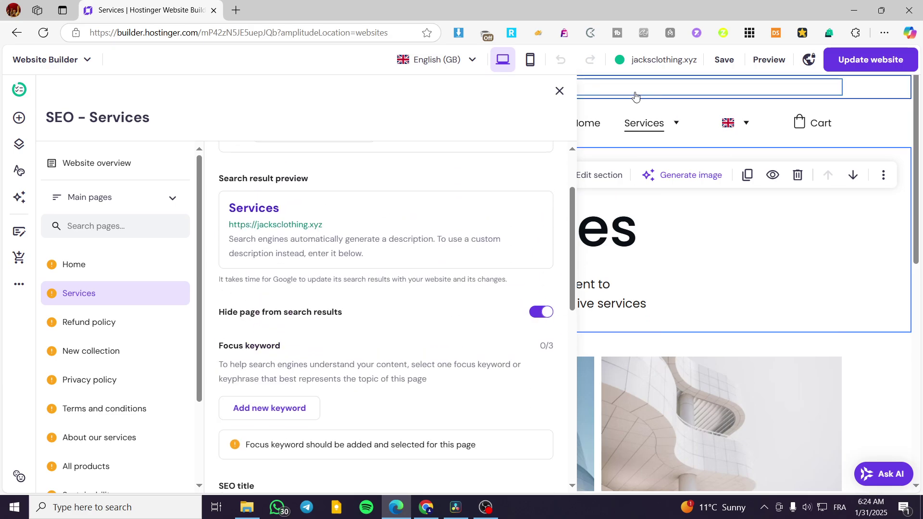
click(559, 91)
mouse_move(725, 60)
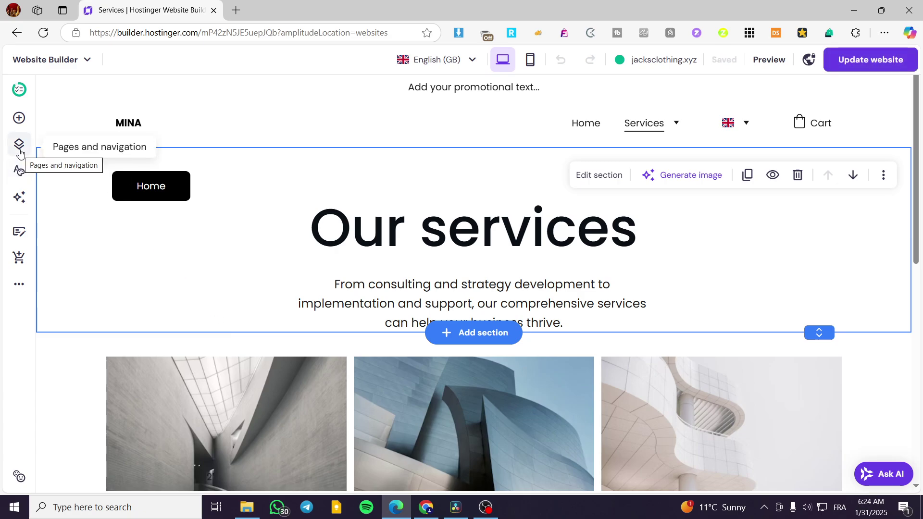
Step: Bring up the pages and navigation list and display the Home page
click(19, 146)
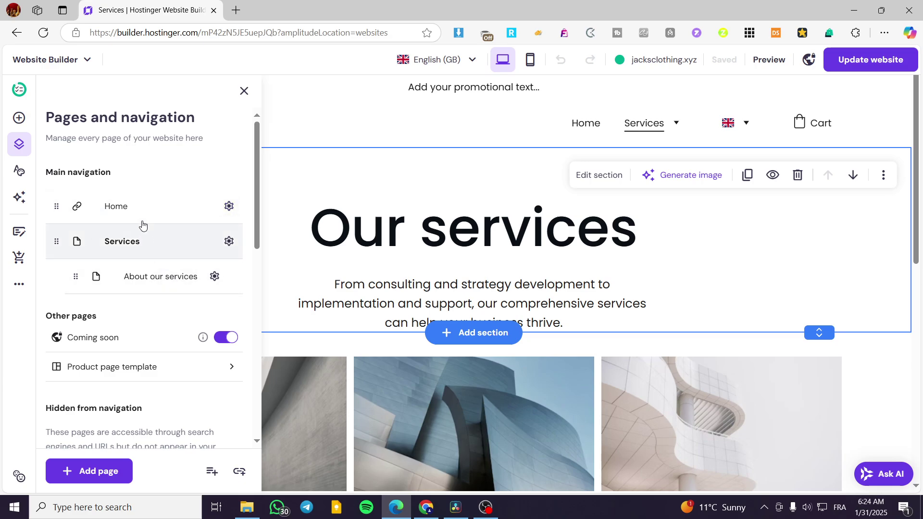
click(141, 206)
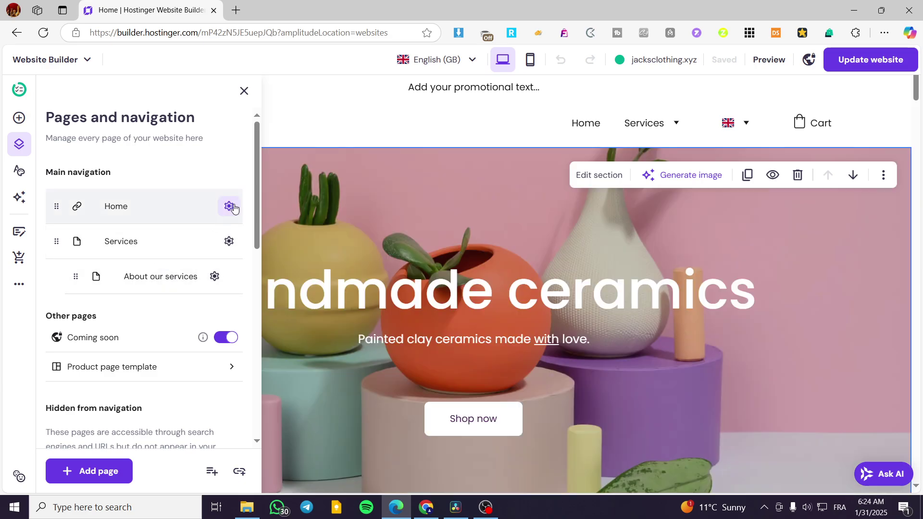
click(230, 206)
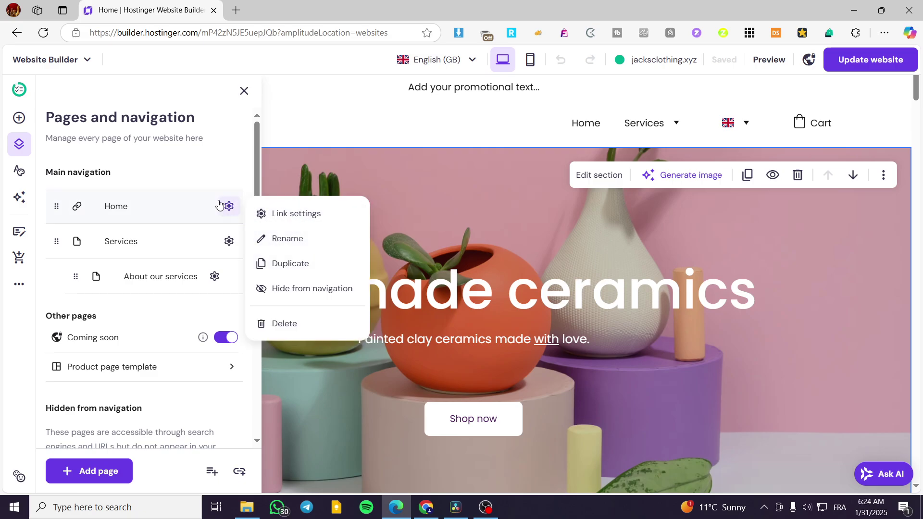
click(229, 208)
click(228, 207)
click(229, 207)
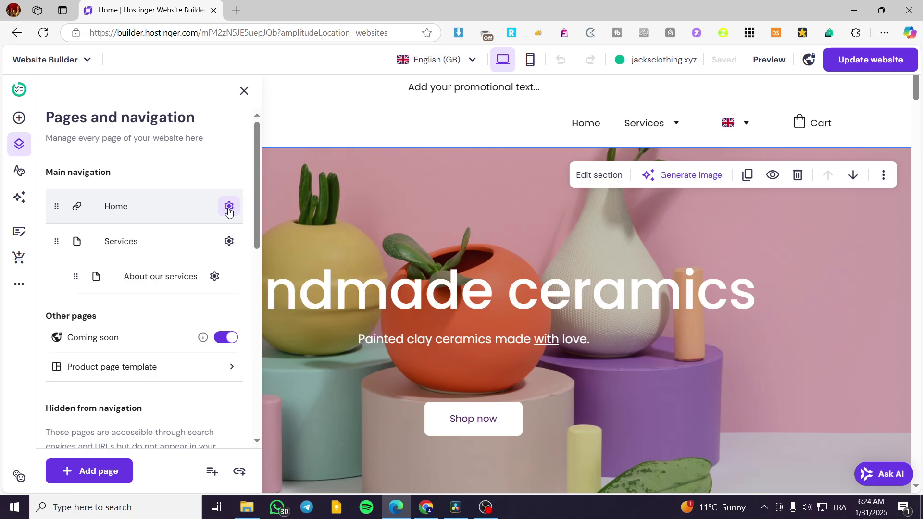
Step: Turn on hiding the Home page from search results in its SEO settings and save the changes
scroll(206, 218, down, 9)
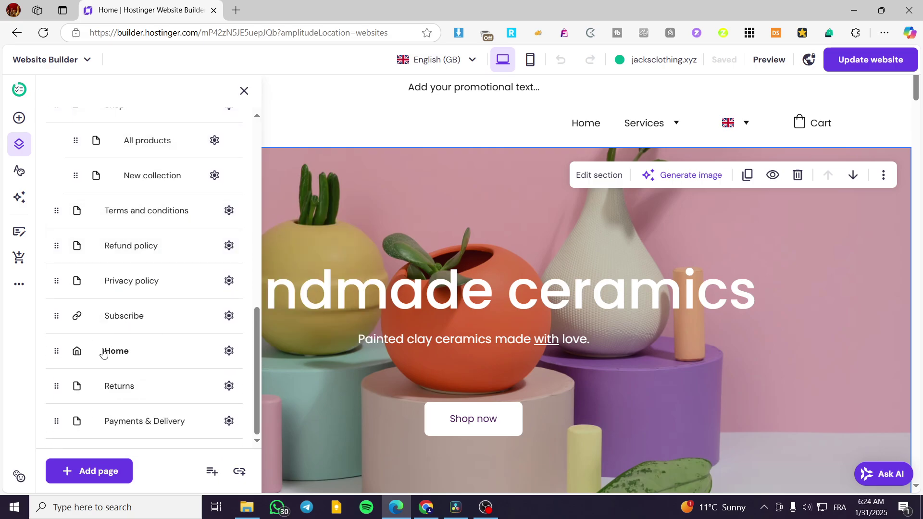
click(229, 351)
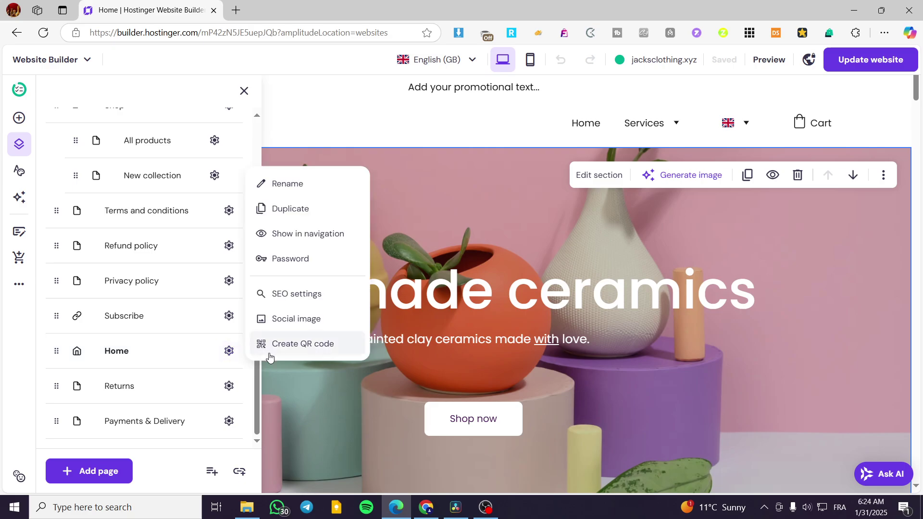
click(307, 296)
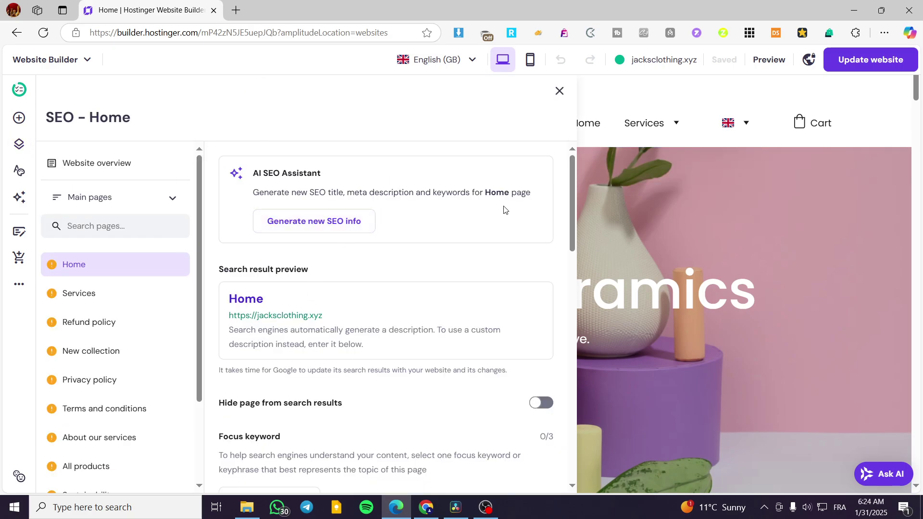
scroll(500, 180, down, 3)
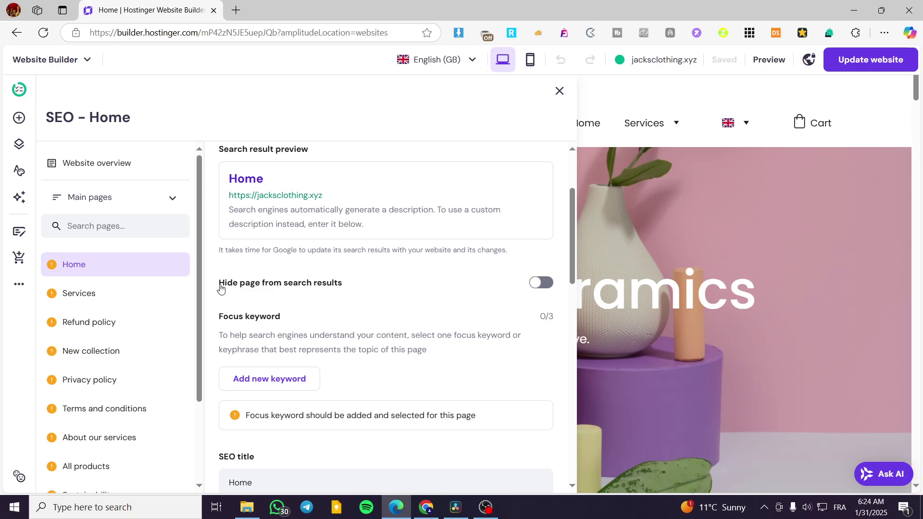
drag(220, 287, 356, 288)
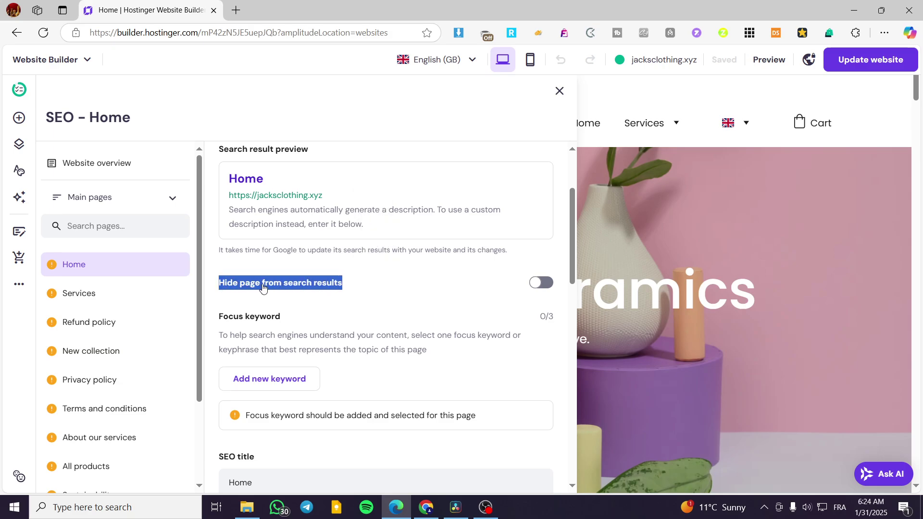
click(549, 287)
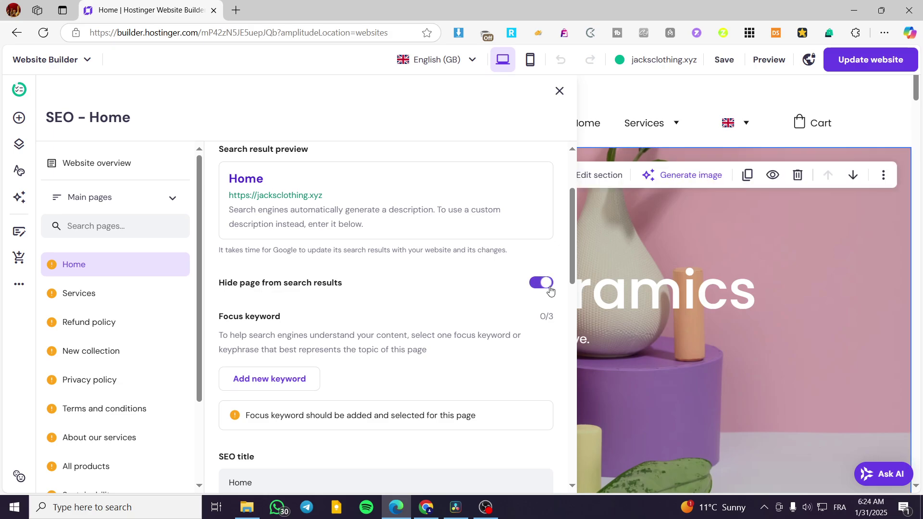
click(725, 60)
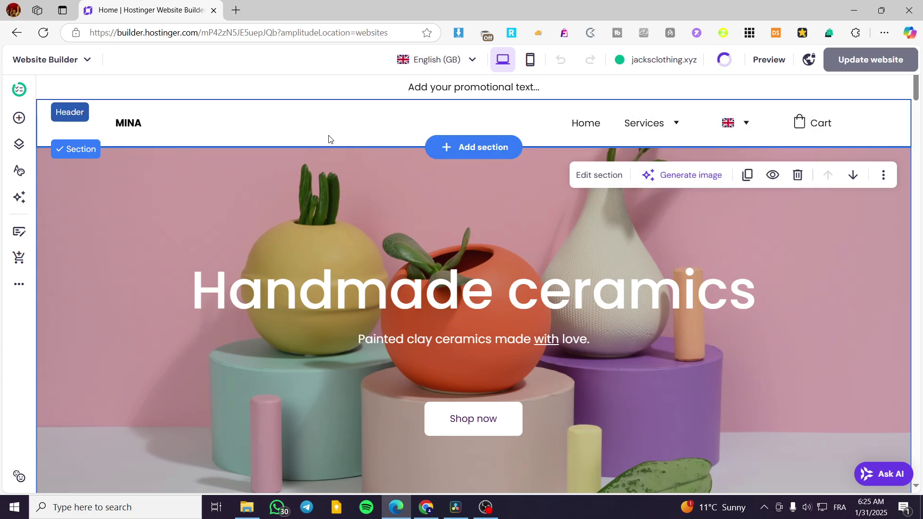
Step: Turn off hiding the Services page from search results in its SEO settings and save the changes
click(18, 151)
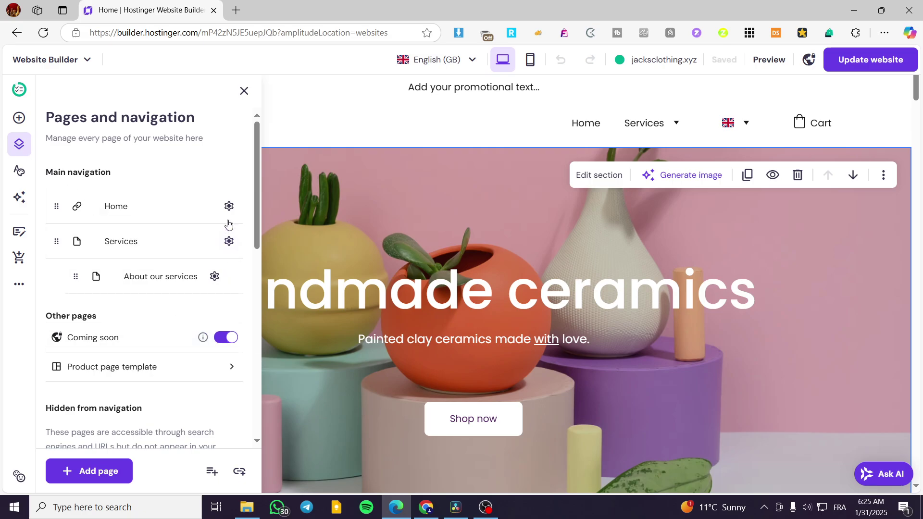
click(229, 240)
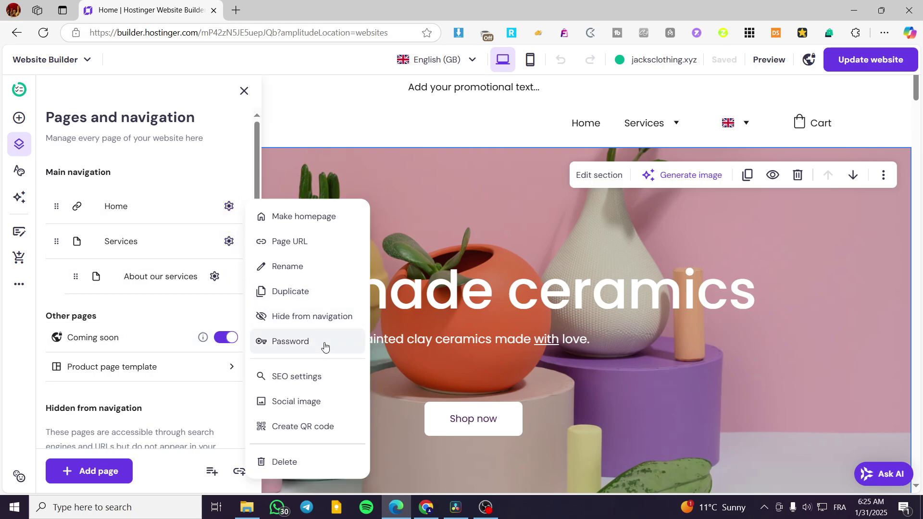
click(313, 380)
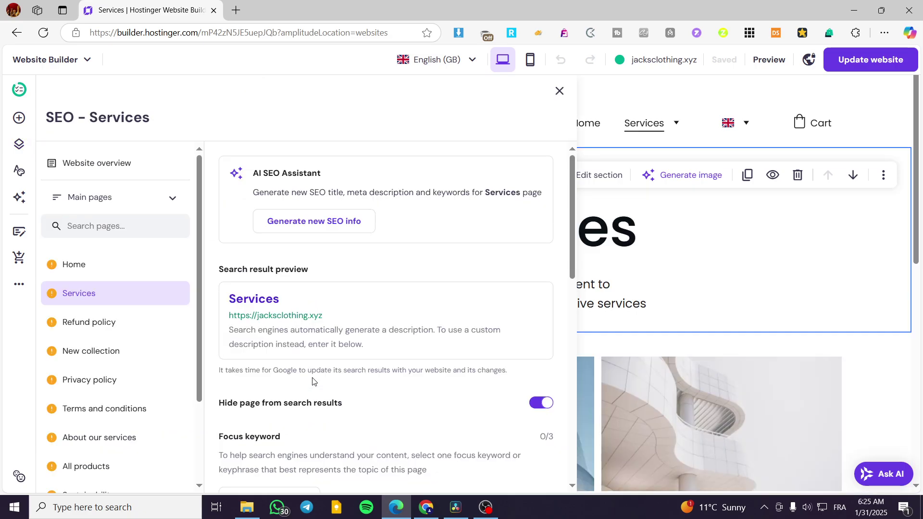
scroll(524, 365, down, 1)
click(542, 345)
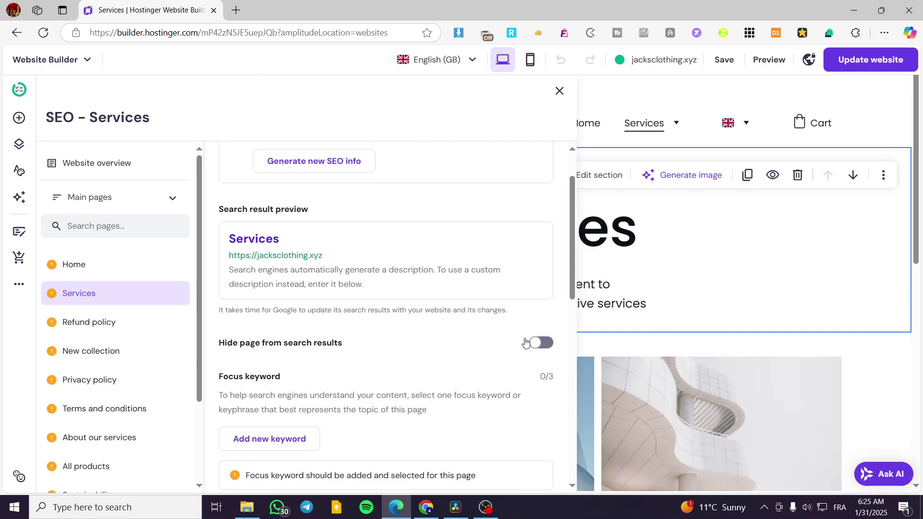
click(557, 91)
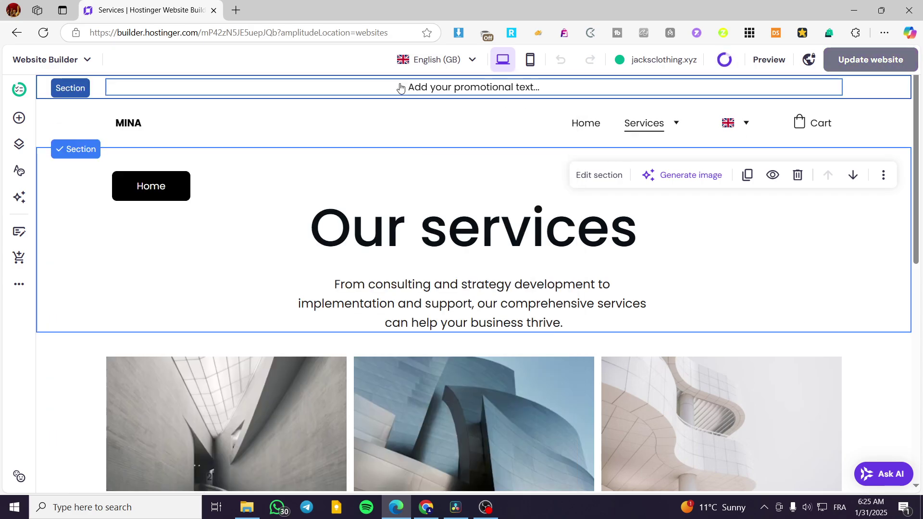